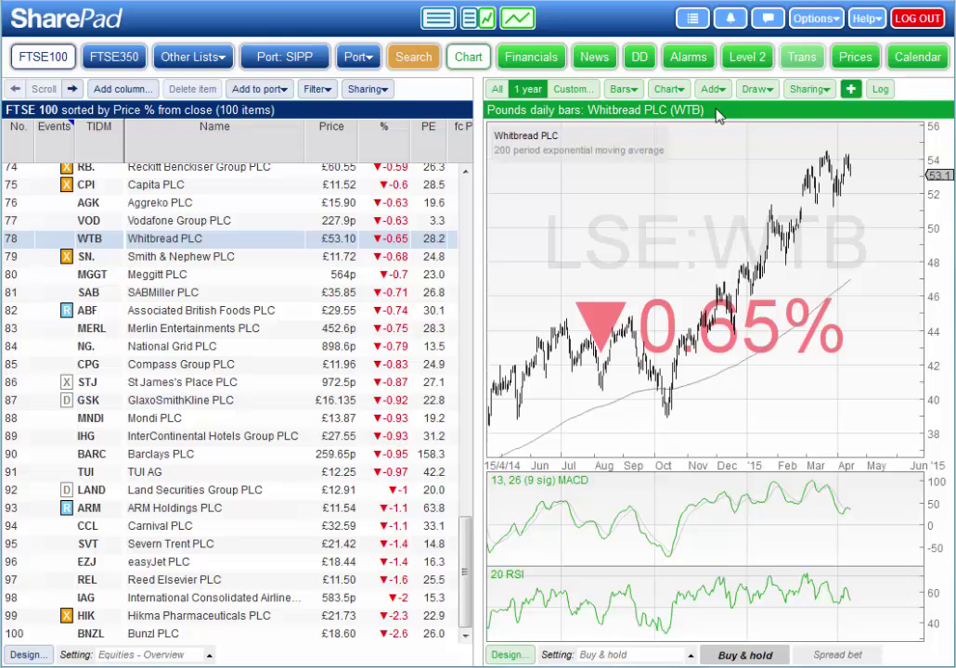
Step: Open Whitbread's Financials summary and widen it to fill the window, adding performance, dividend and ranking panels
{"action": "left_click", "coordinate": [533, 59]}
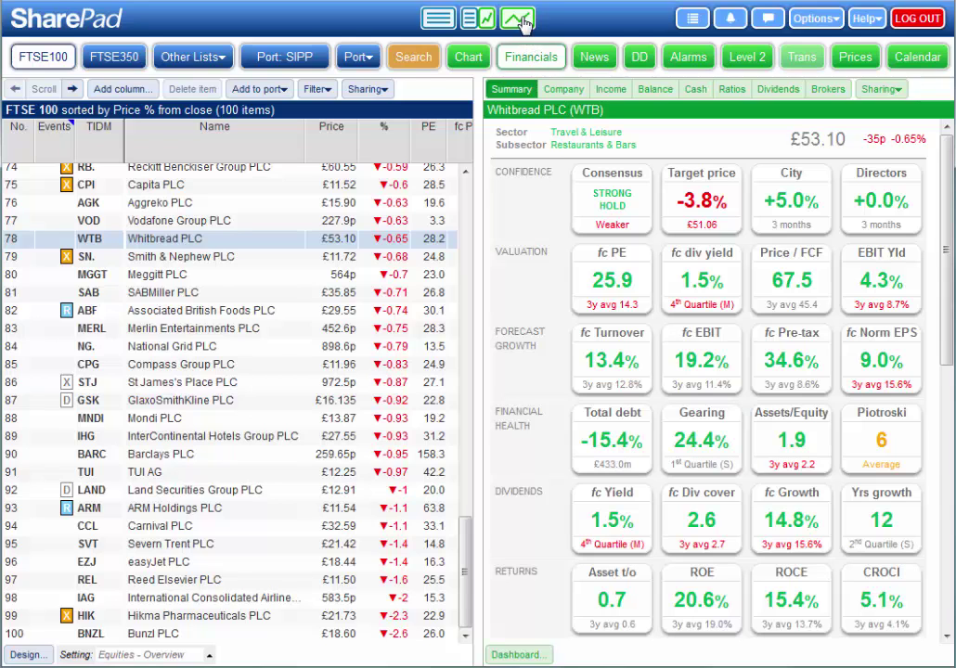
{"action": "left_click", "coordinate": [518, 20]}
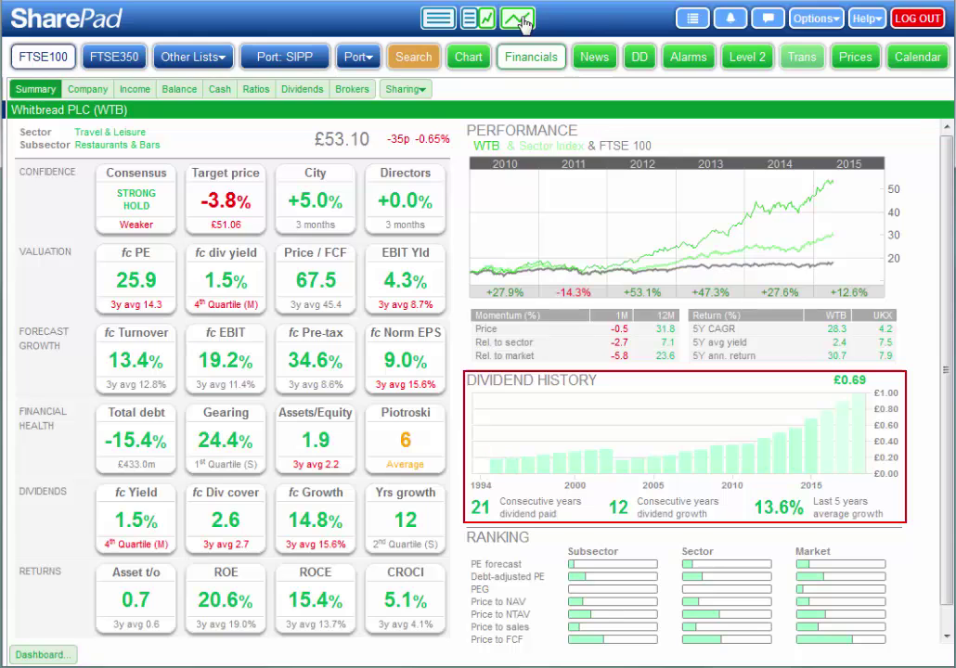
Step: Page through Whitbread's Company, Income, Balance and Cash views to its Dividends chart and payment table
{"action": "left_click", "coordinate": [108, 93]}
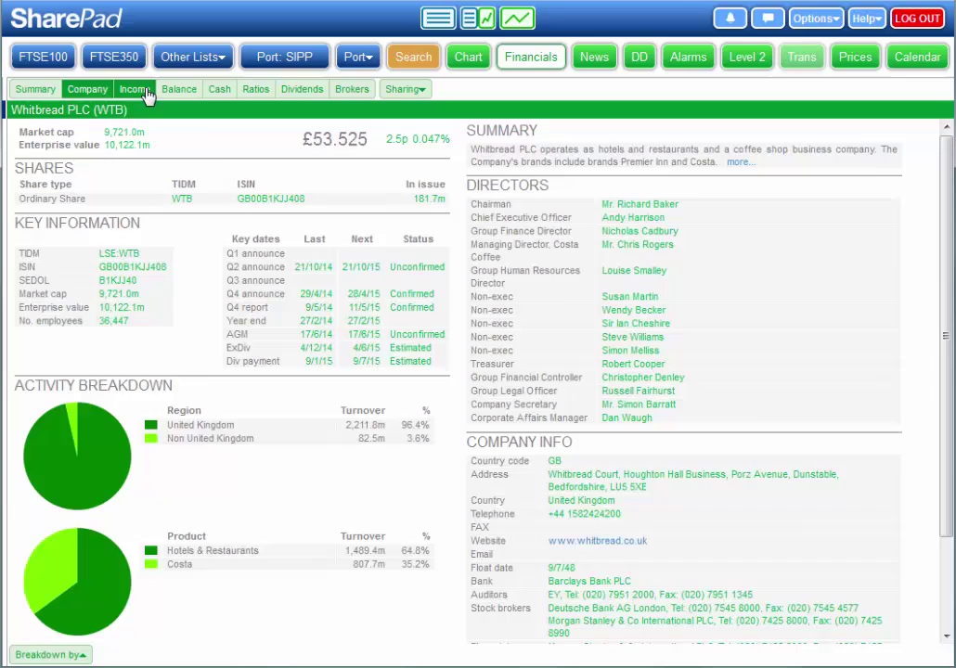
{"action": "left_click", "coordinate": [145, 92]}
{"action": "left_click", "coordinate": [181, 90]}
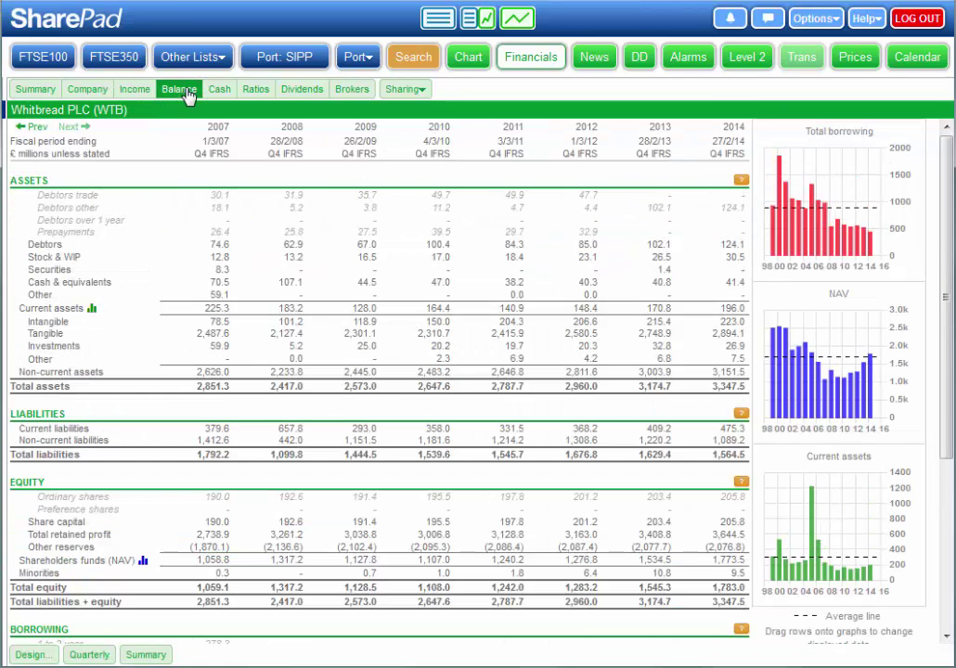
{"action": "left_click", "coordinate": [222, 90]}
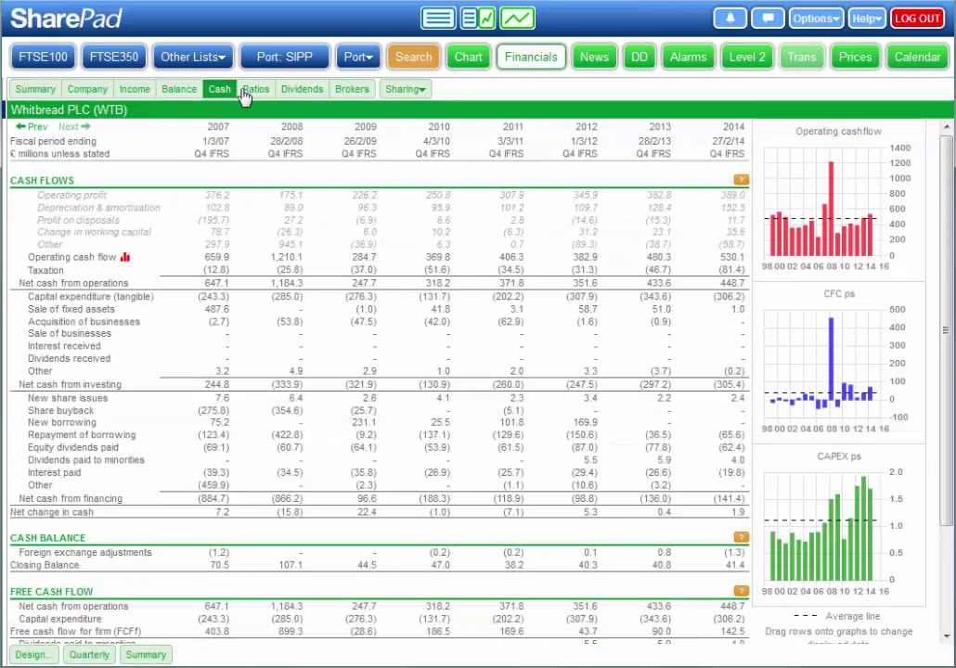
{"action": "left_click", "coordinate": [304, 90]}
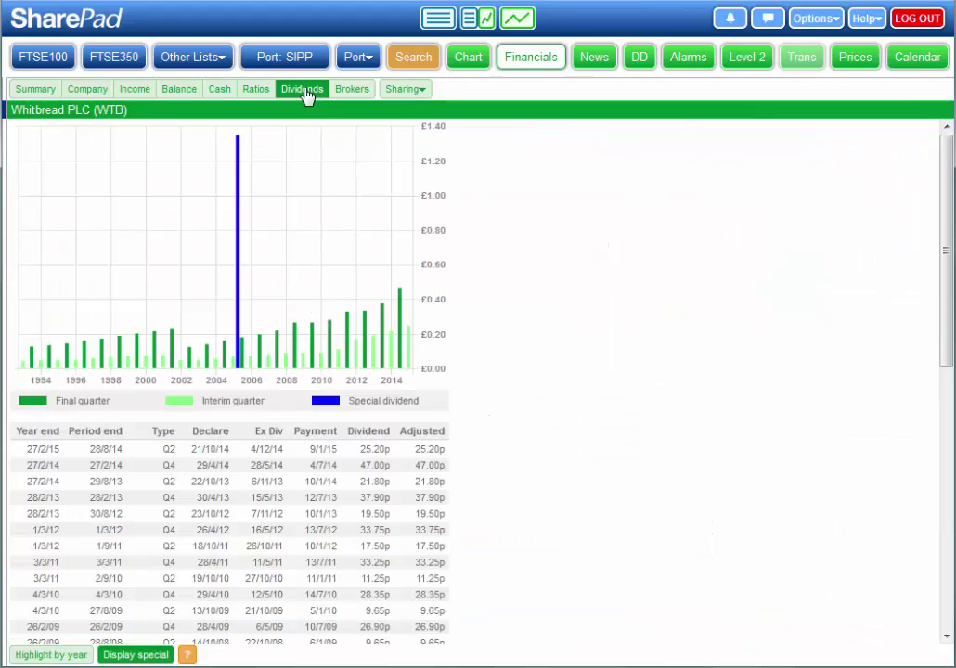
Step: Show Whitbread's Ratios starting from 2001 and chart ROCE % in place of the PE graph
{"action": "left_click", "coordinate": [257, 92]}
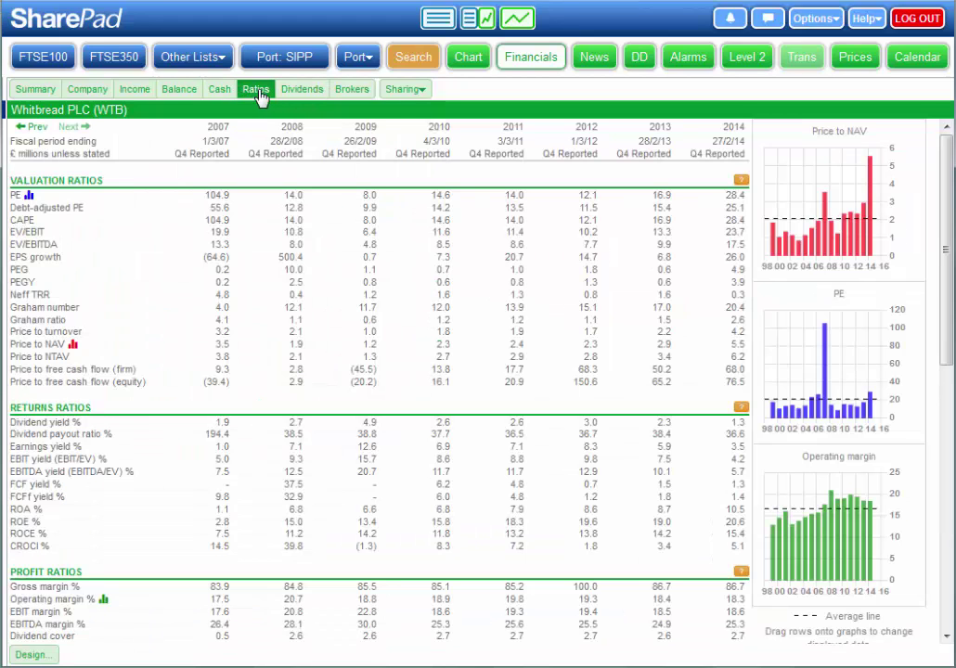
{"action": "left_click", "coordinate": [23, 130]}
{"action": "double_click", "coordinate": [24, 130]}
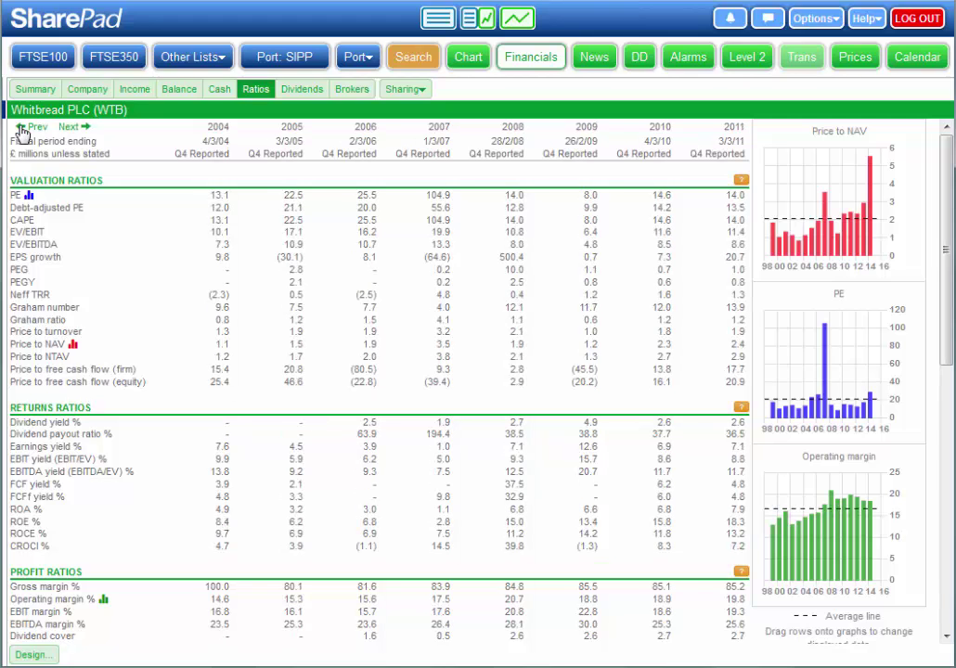
{"action": "left_click", "coordinate": [23, 130]}
{"action": "left_click", "coordinate": [24, 130]}
{"action": "left_click", "coordinate": [23, 129]}
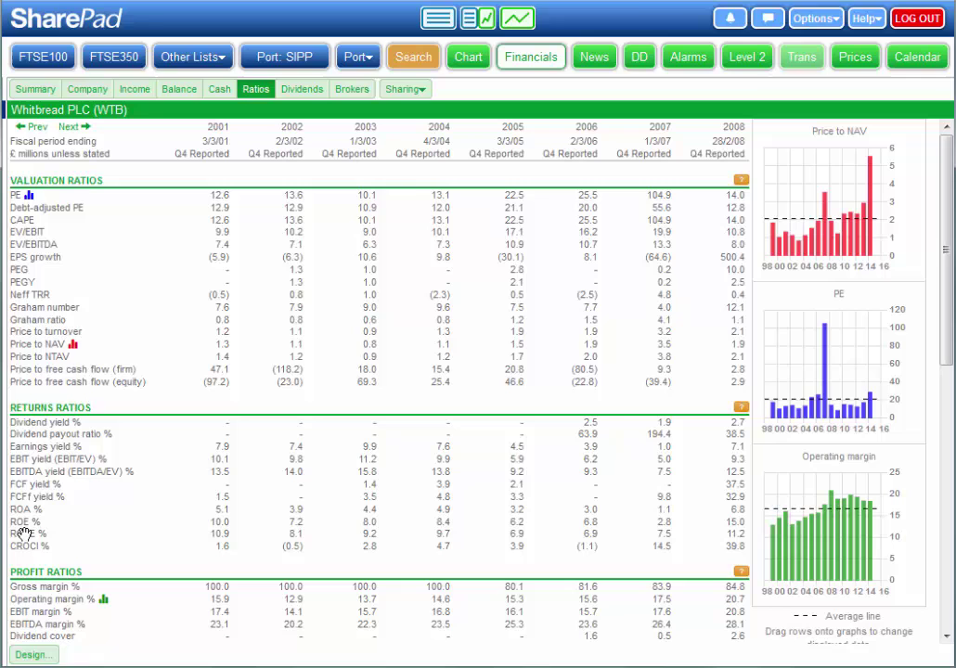
{"action": "left_click_drag", "start_coordinate": [25, 535], "coordinate": [811, 373]}
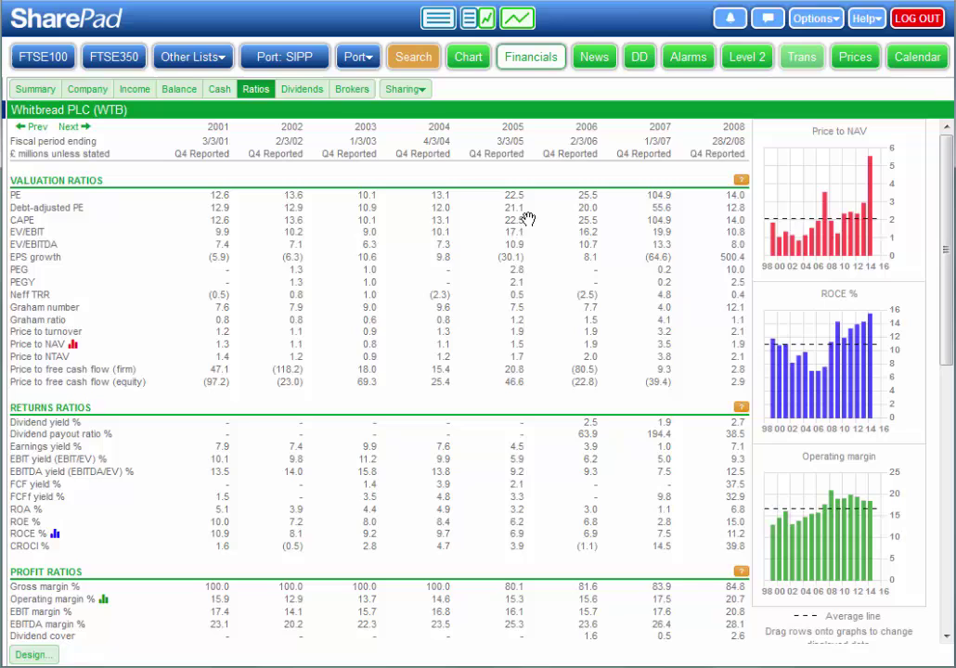
Step: Show Whitbread's Brokers page with opinions, target prices, Weak buy consensus at 51.96 and 2015 forecasts
{"action": "left_click", "coordinate": [353, 89]}
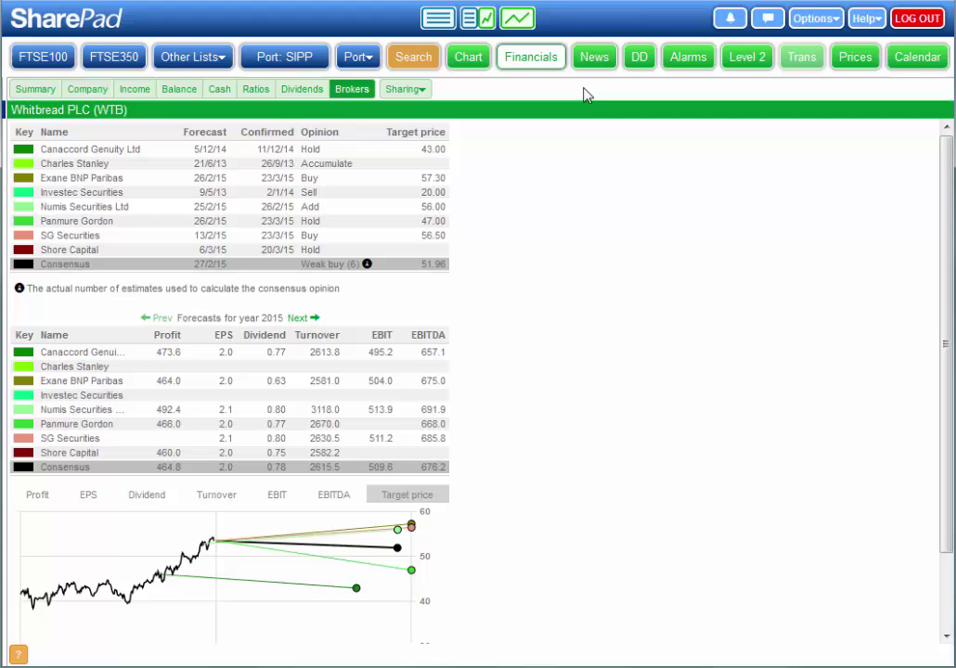
Step: Show Whitbread's major shareholders pie chart and full directors' dealings history via DD
{"action": "left_click", "coordinate": [639, 60]}
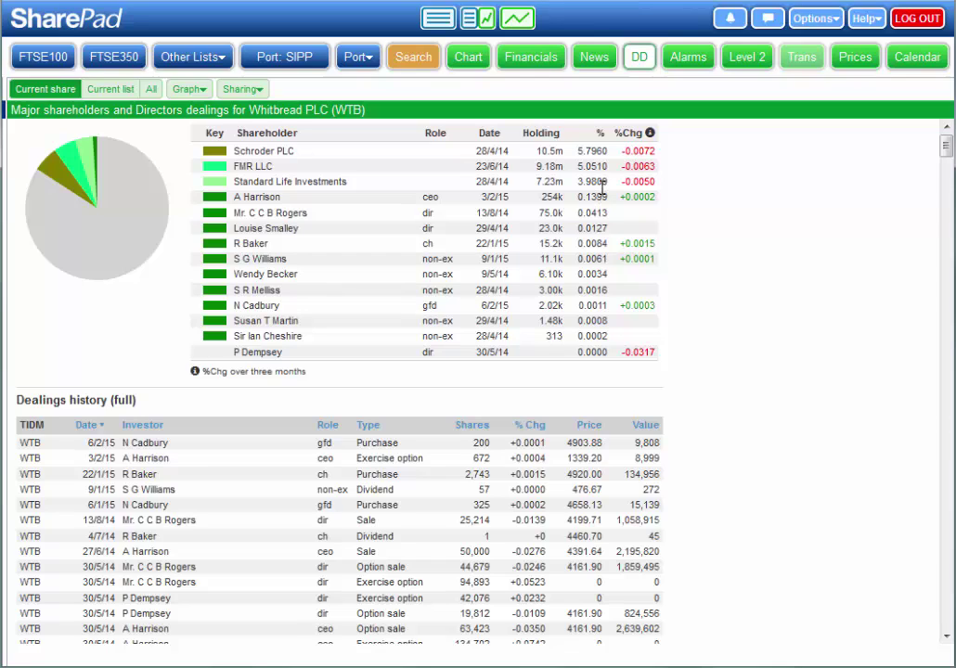
Step: Read Whitbread's 6000p target-raise story, then show All news beside the FTSE All-Share list
{"action": "left_click", "coordinate": [603, 63]}
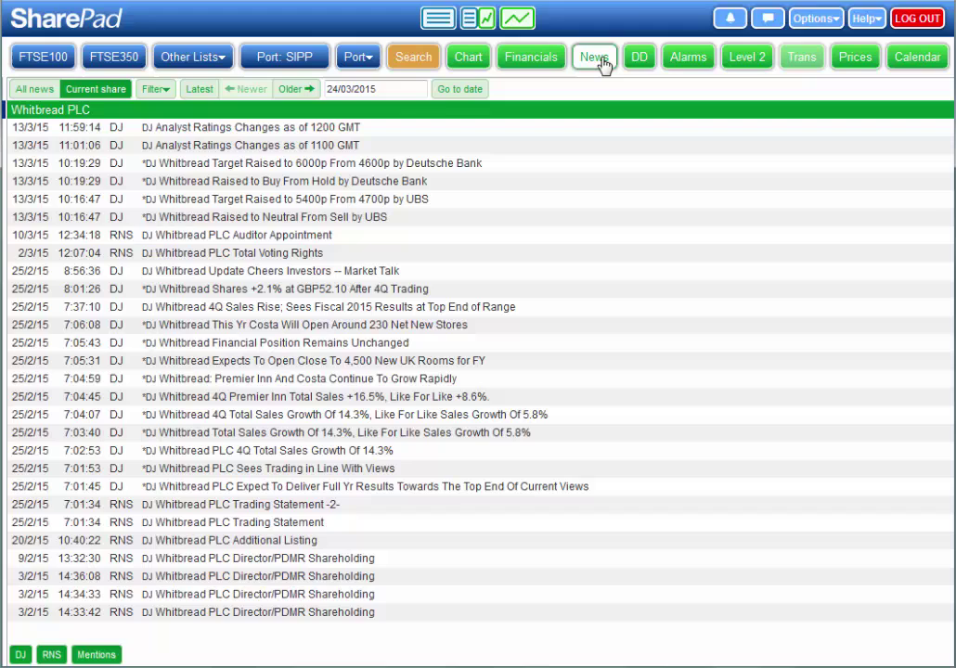
{"action": "left_click", "coordinate": [315, 165]}
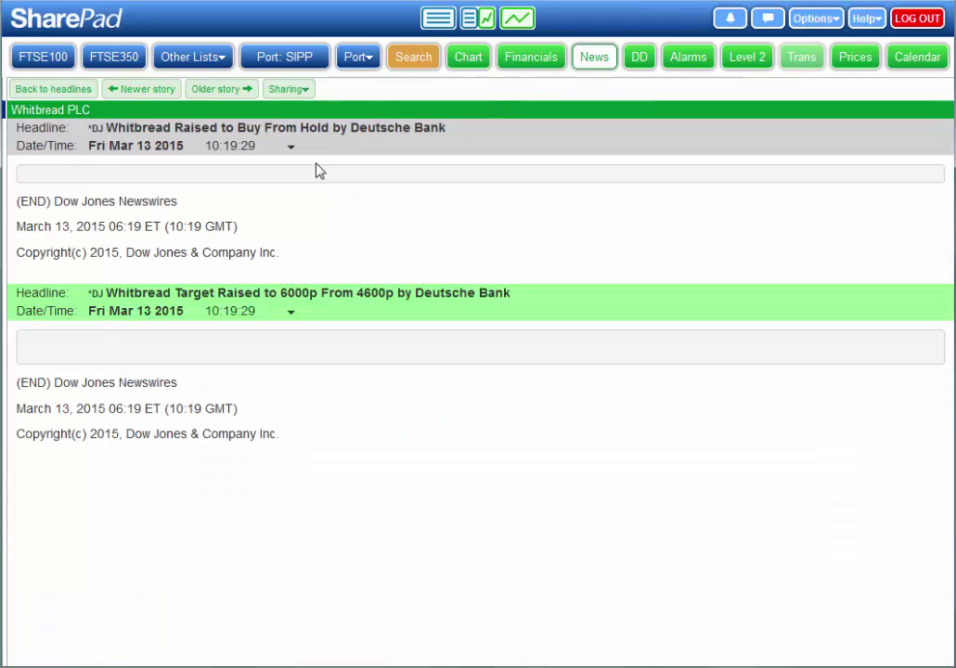
{"action": "left_click", "coordinate": [71, 93]}
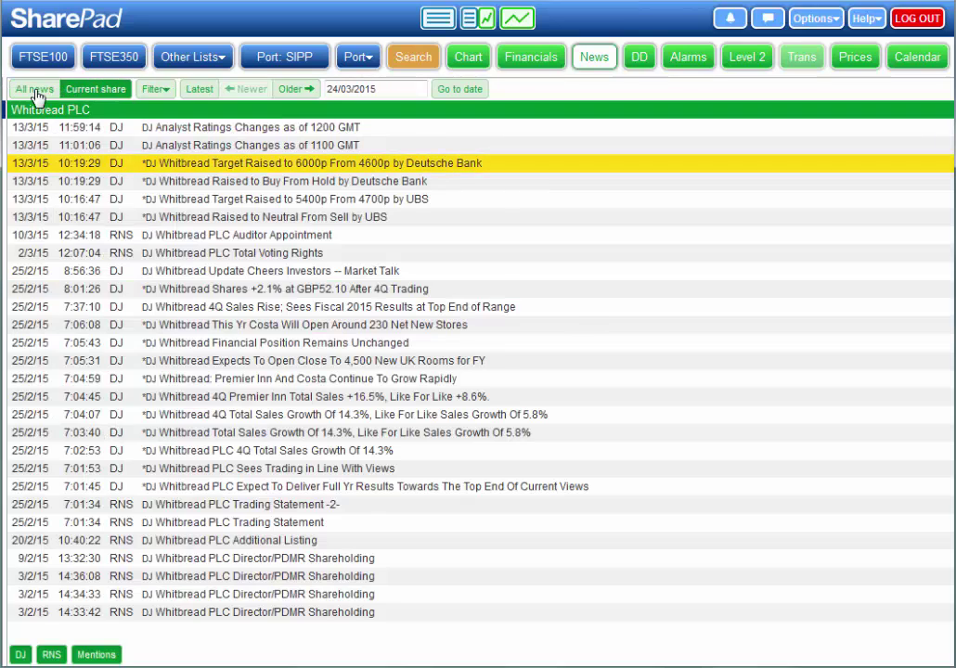
{"action": "left_click", "coordinate": [37, 93]}
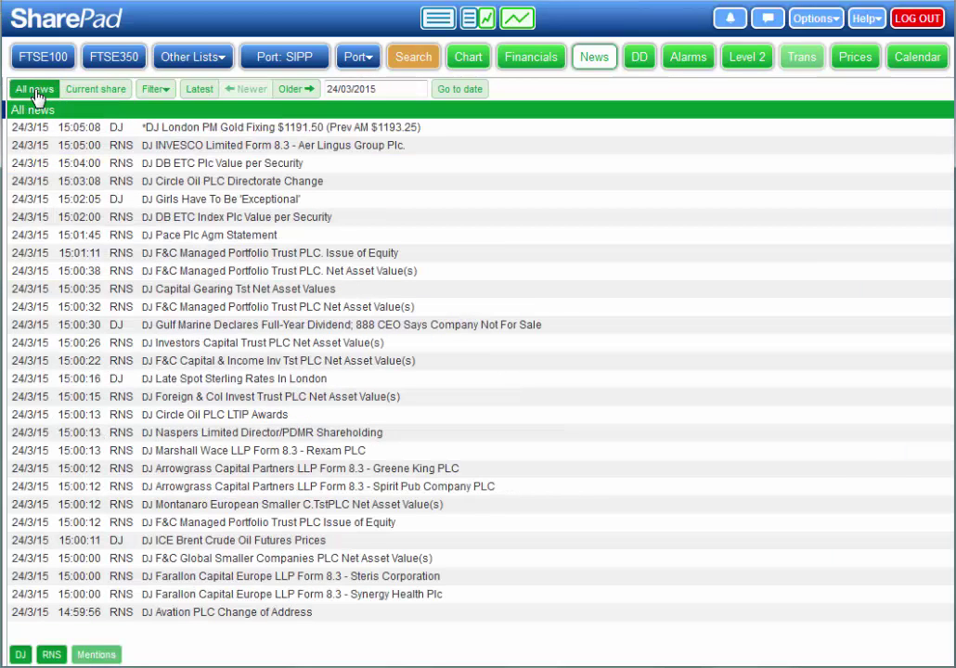
{"action": "left_click", "coordinate": [486, 22]}
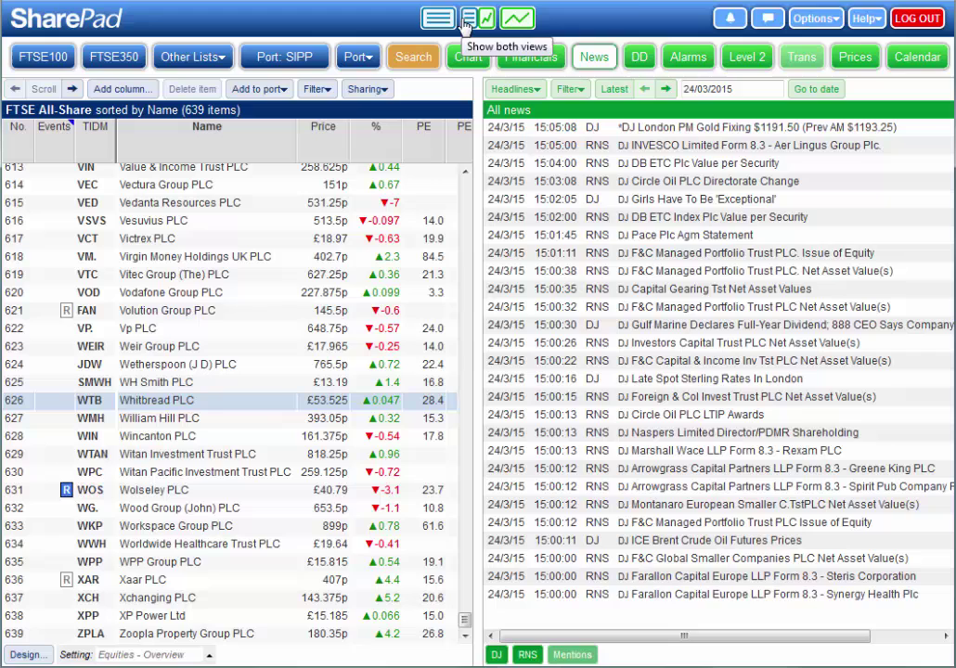
Step: Show the share list full-width and set a new column's PE to 1-year forecast averaged over 3 years
{"action": "left_click", "coordinate": [445, 27]}
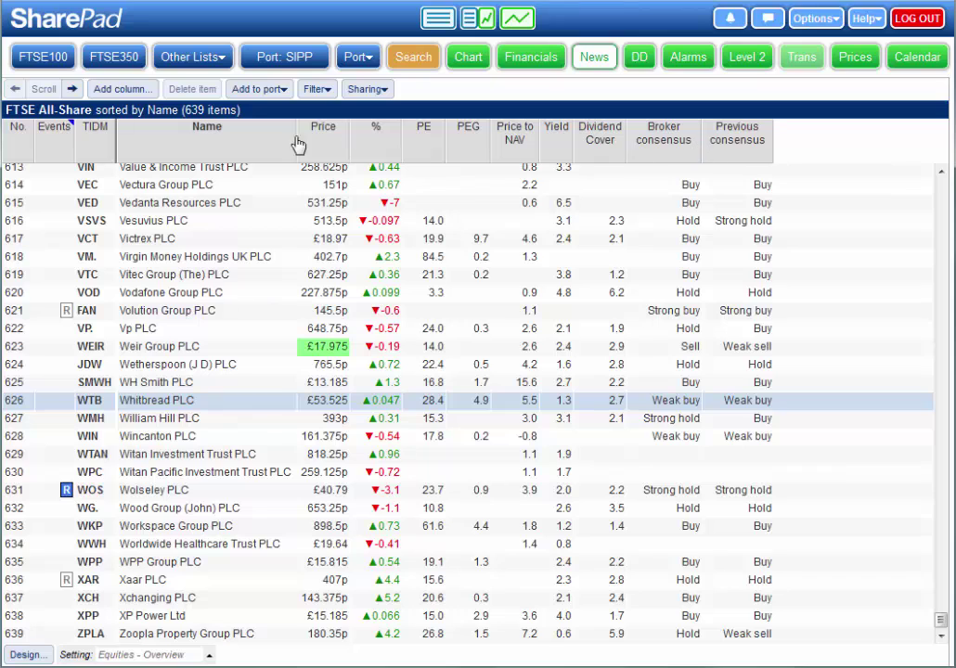
{"action": "left_click", "coordinate": [129, 93]}
{"action": "left_click", "coordinate": [563, 79]}
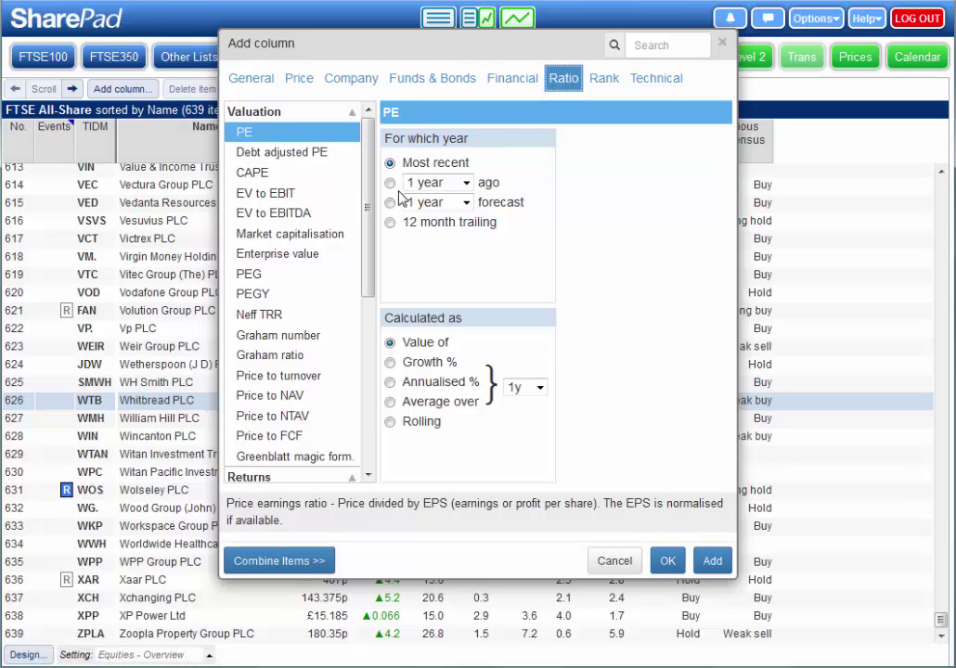
{"action": "left_click", "coordinate": [390, 204]}
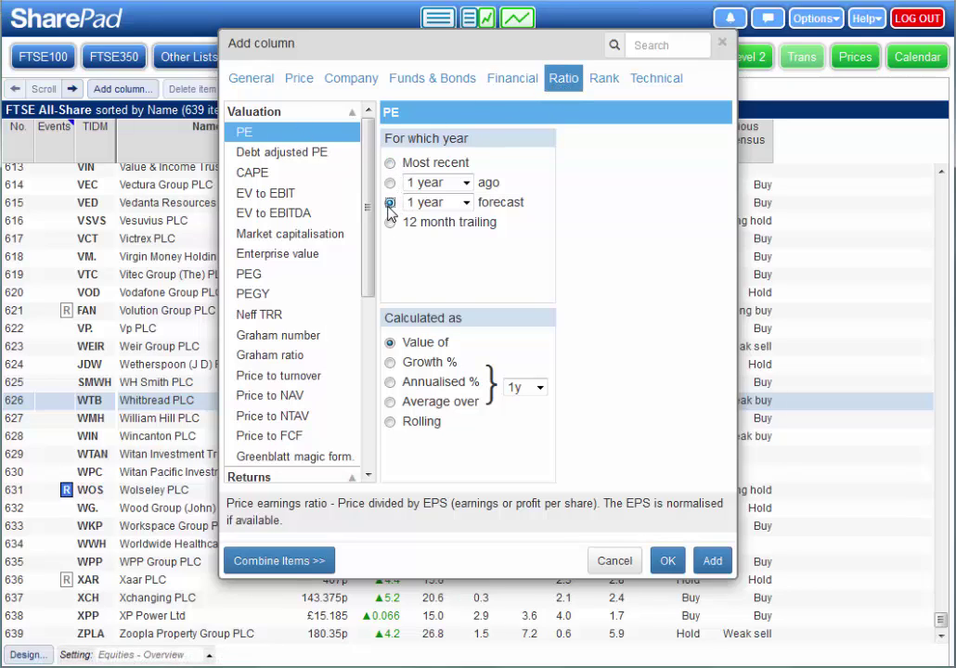
{"action": "left_click", "coordinate": [389, 402]}
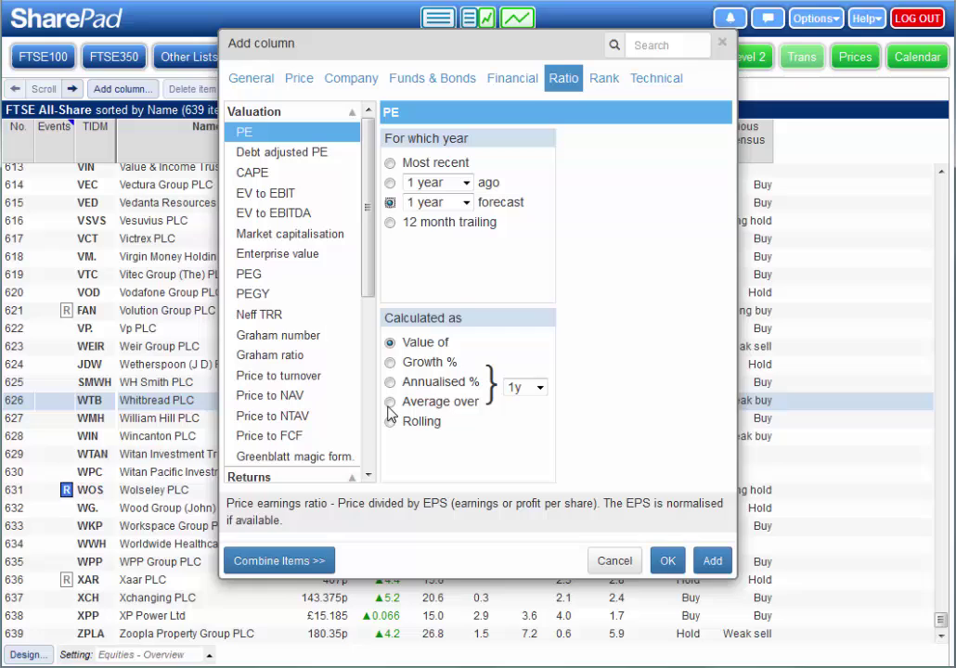
{"action": "left_click", "coordinate": [540, 387]}
{"action": "left_click", "coordinate": [537, 429]}
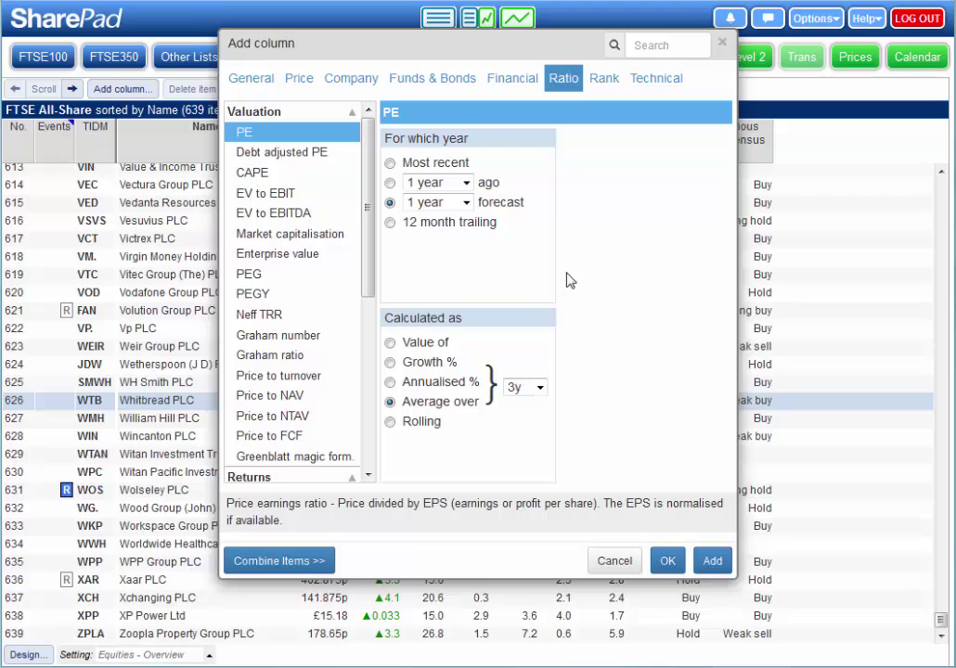
{"action": "left_click", "coordinate": [604, 78]}
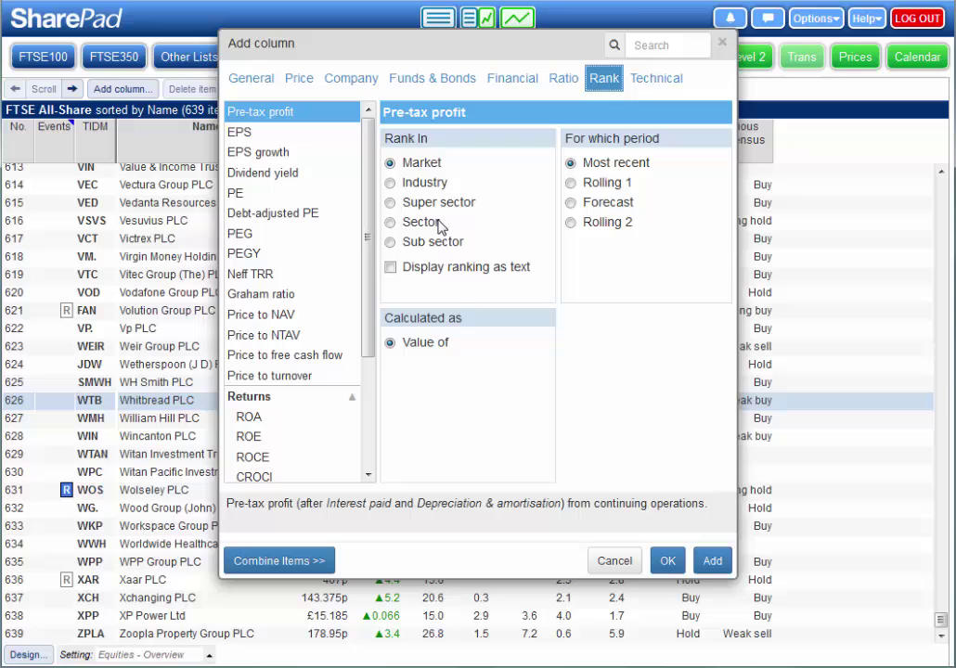
Step: Keep Pre-tax profit as the rank measure and set Rank In to Sub sector, browsing the measure groups
{"action": "left_click_drag", "start_coordinate": [368, 256], "coordinate": [369, 380]}
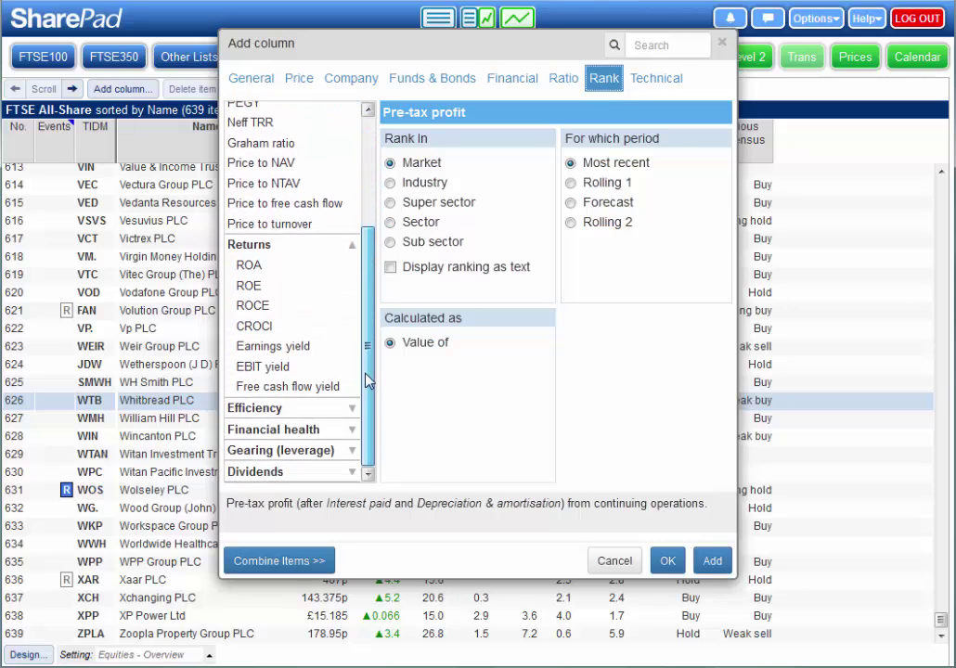
{"action": "left_click", "coordinate": [358, 409]}
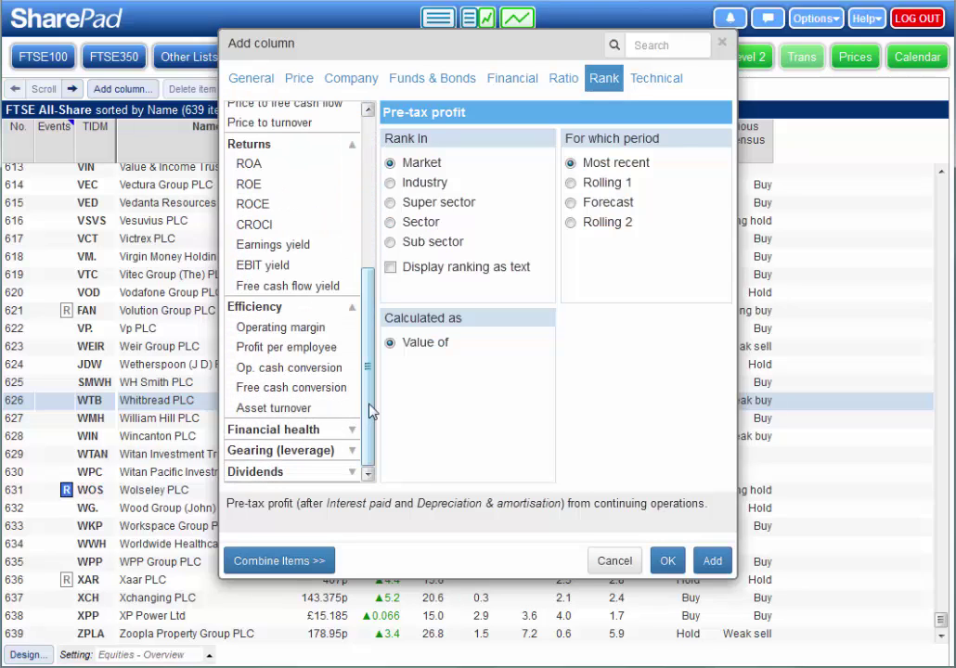
{"action": "left_click_drag", "start_coordinate": [373, 405], "coordinate": [382, 238]}
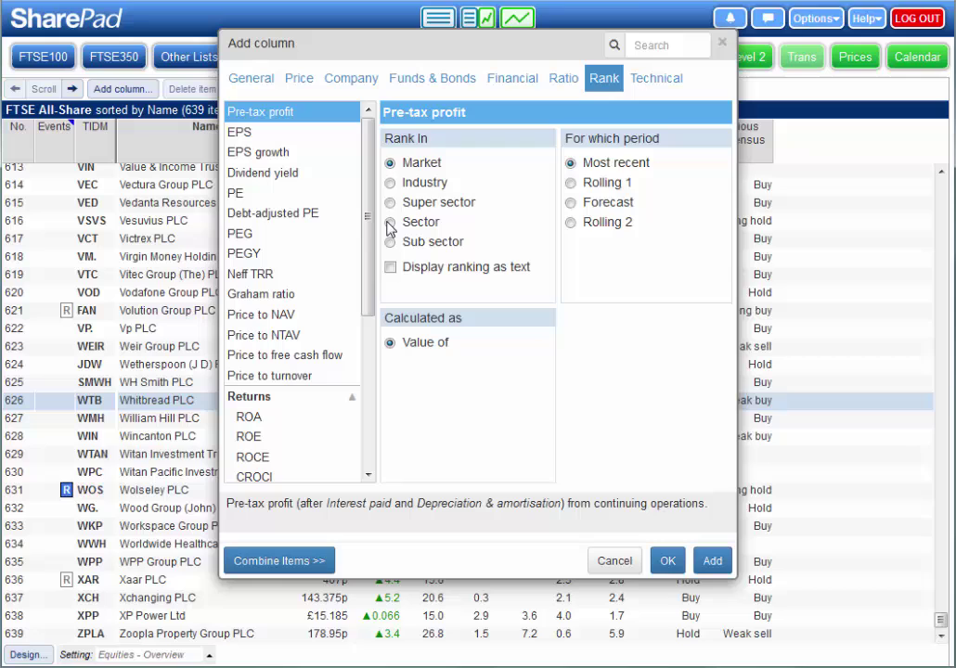
{"action": "left_click", "coordinate": [390, 222]}
{"action": "left_click", "coordinate": [390, 242]}
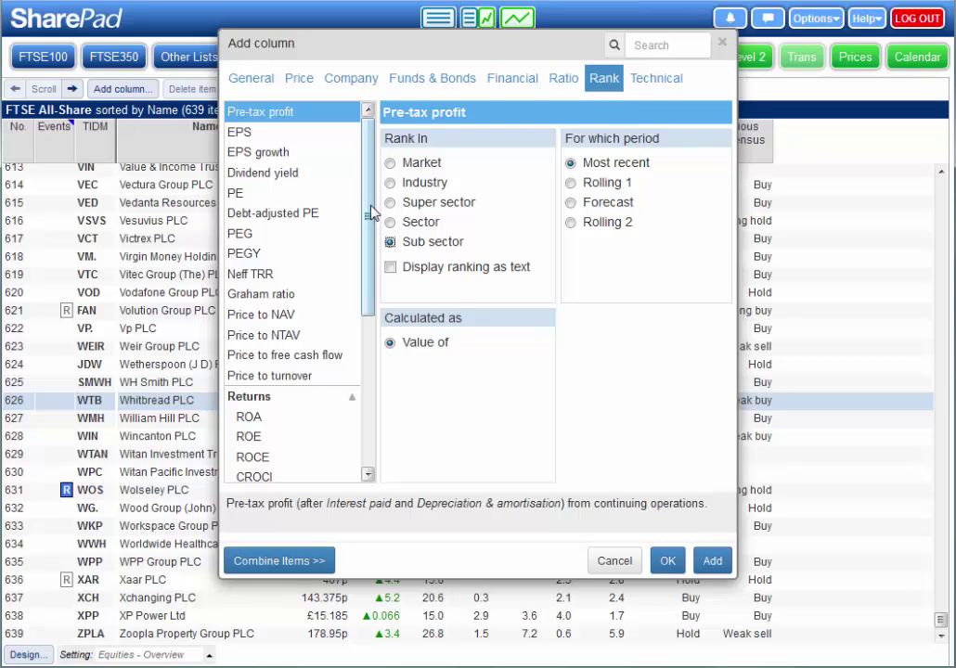
{"action": "left_click_drag", "start_coordinate": [369, 216], "coordinate": [373, 367]}
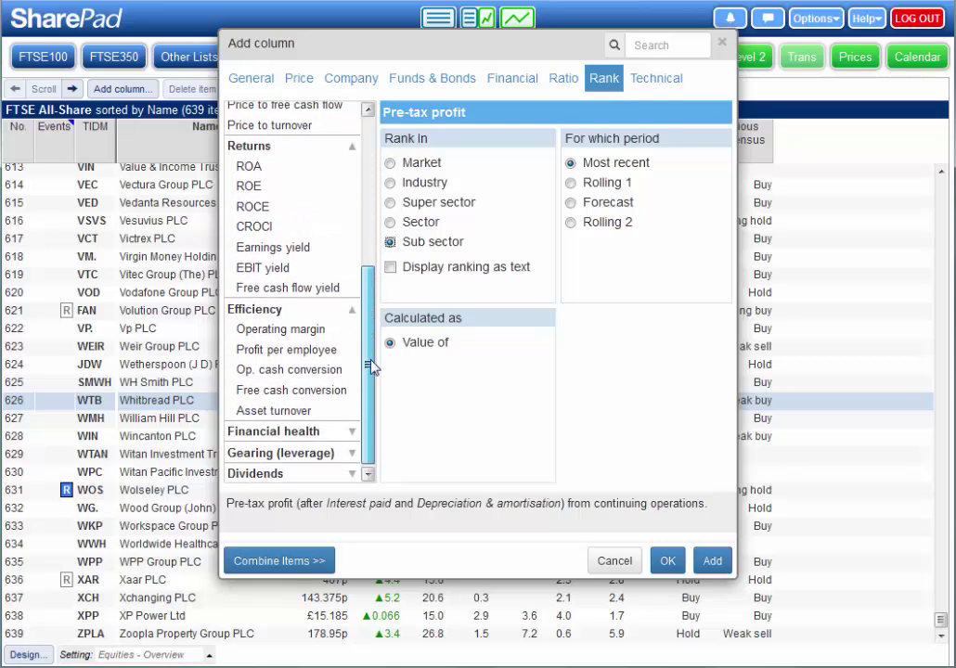
{"action": "left_click", "coordinate": [353, 430]}
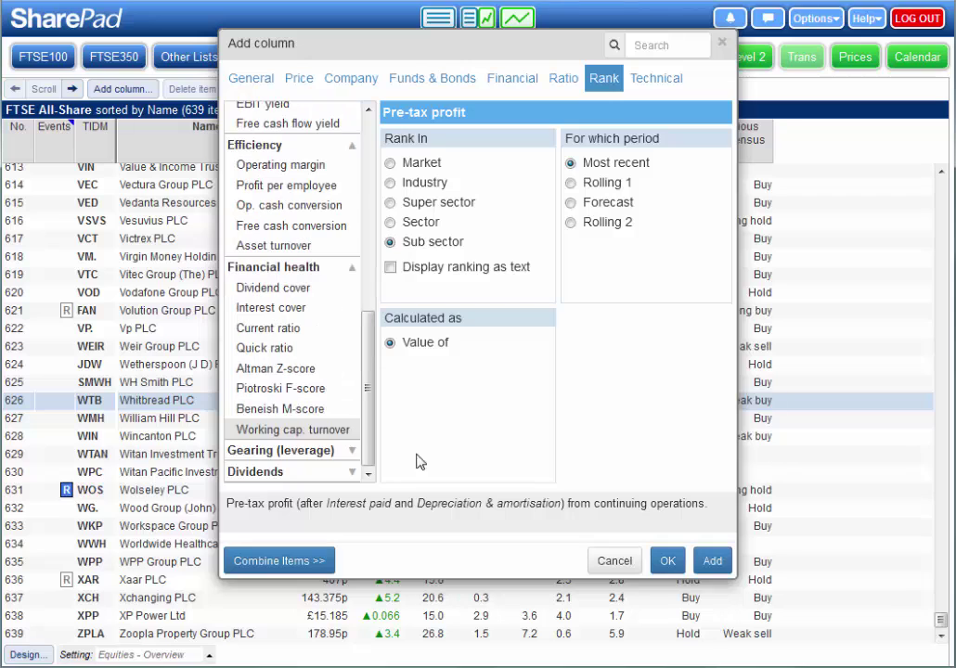
Step: Add the Pre-tax profit Sub sector rank column and apply the Future dividend stars filter
{"action": "left_click", "coordinate": [666, 563]}
{"action": "left_click", "coordinate": [328, 93]}
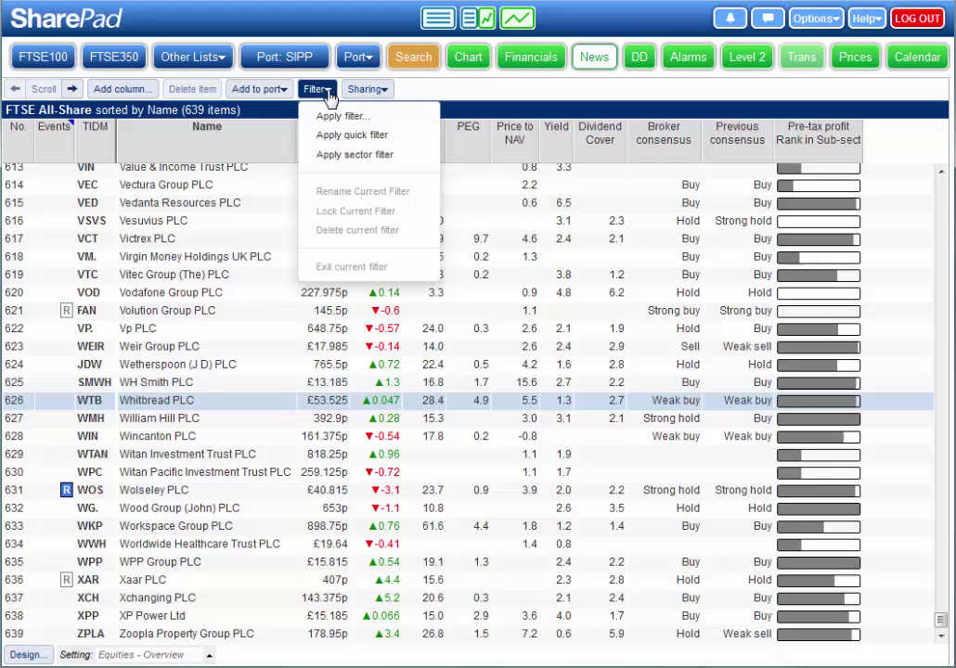
{"action": "left_click", "coordinate": [331, 117]}
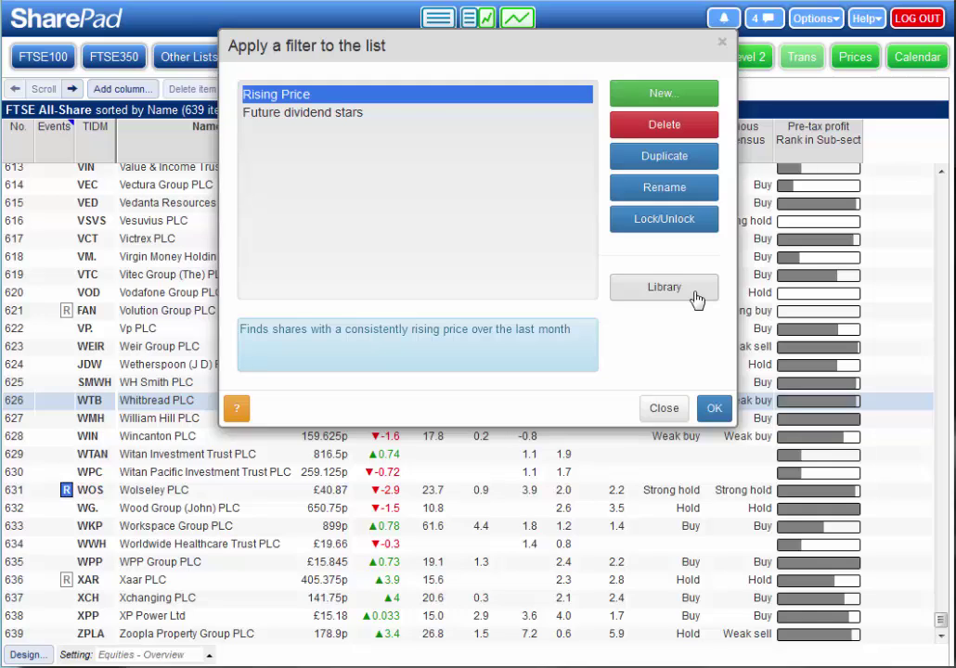
{"action": "left_click", "coordinate": [669, 294]}
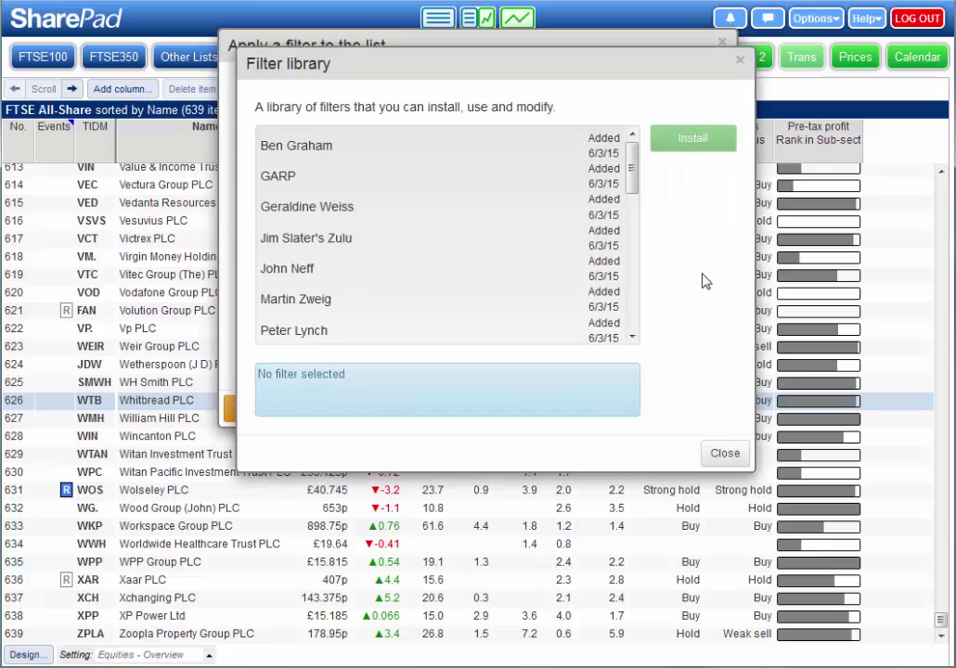
{"action": "left_click", "coordinate": [723, 454]}
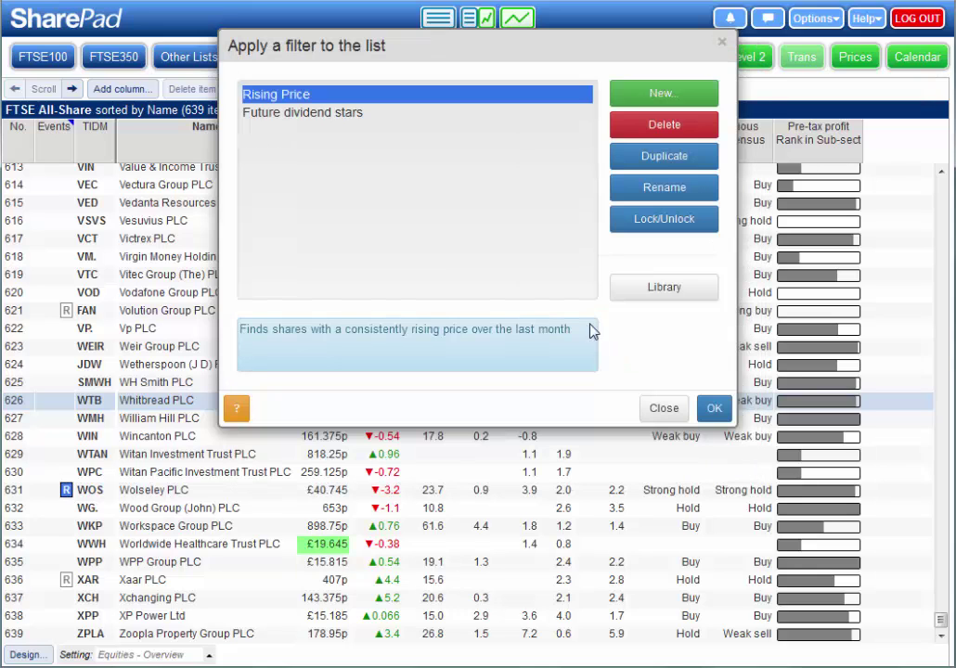
{"action": "left_click", "coordinate": [360, 114]}
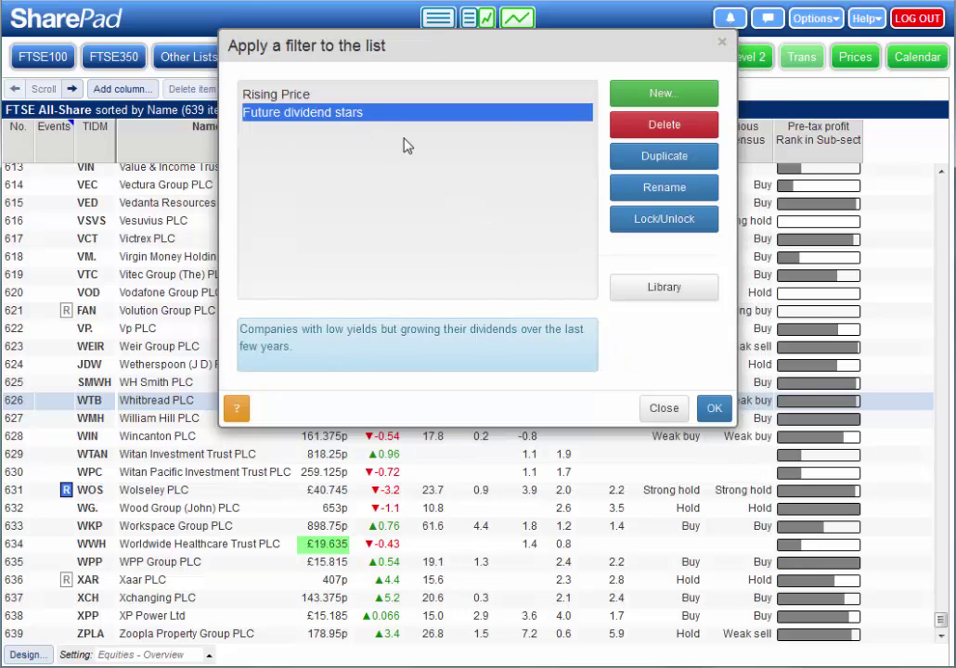
{"action": "left_click", "coordinate": [713, 408]}
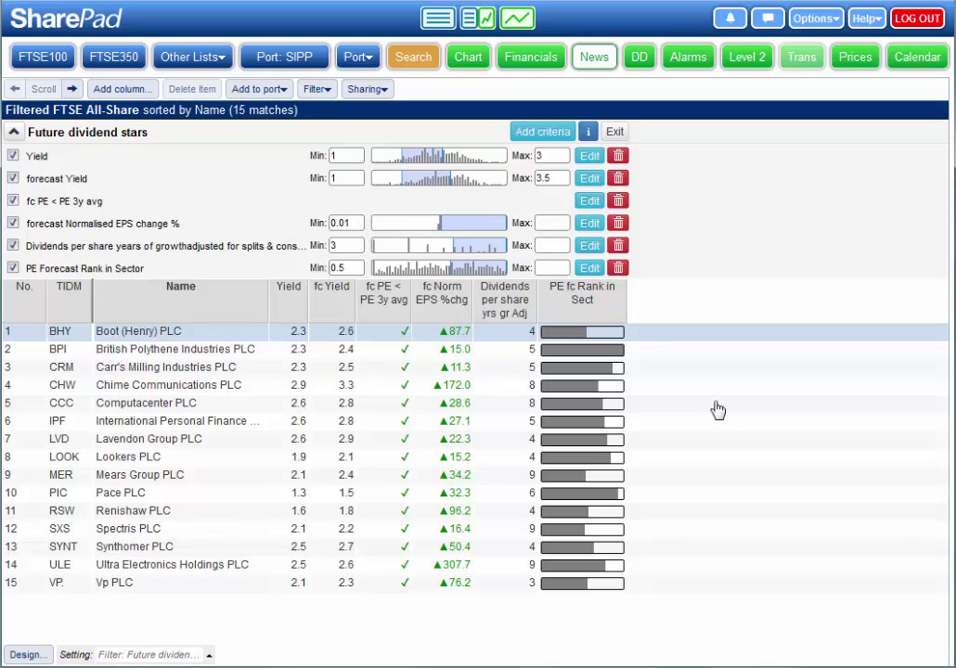